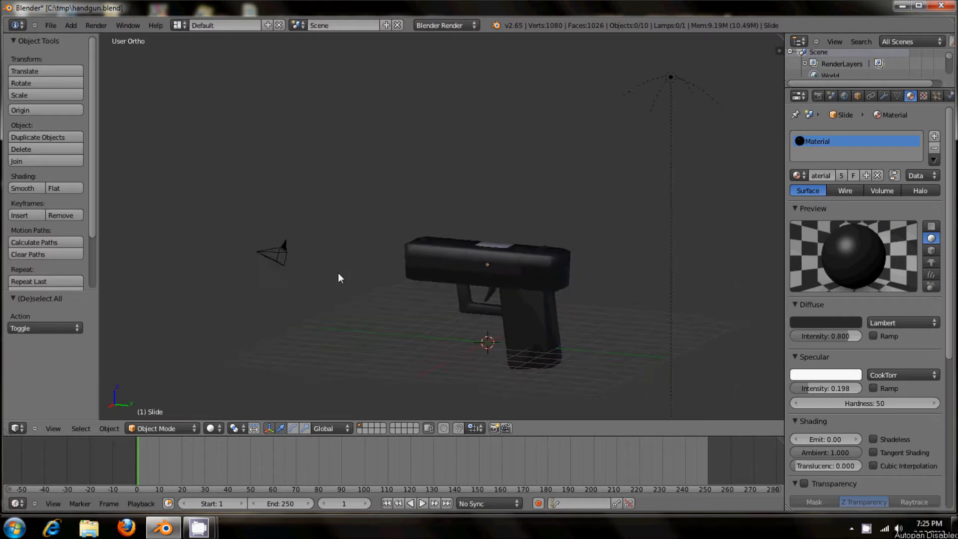
# - Examine the handgun model from the front, rear and both sides
pyautogui.scroll(5, 381, 302)
pyautogui.keyDown('shift'); pyautogui.moveTo(483, 324); pyautogui.dragTo(426, 211, button='middle'); pyautogui.keyUp('shift')
pyautogui.moveTo(430, 258); pyautogui.dragTo(288, 210, button='middle')
pyautogui.scroll(-1, 288, 214)
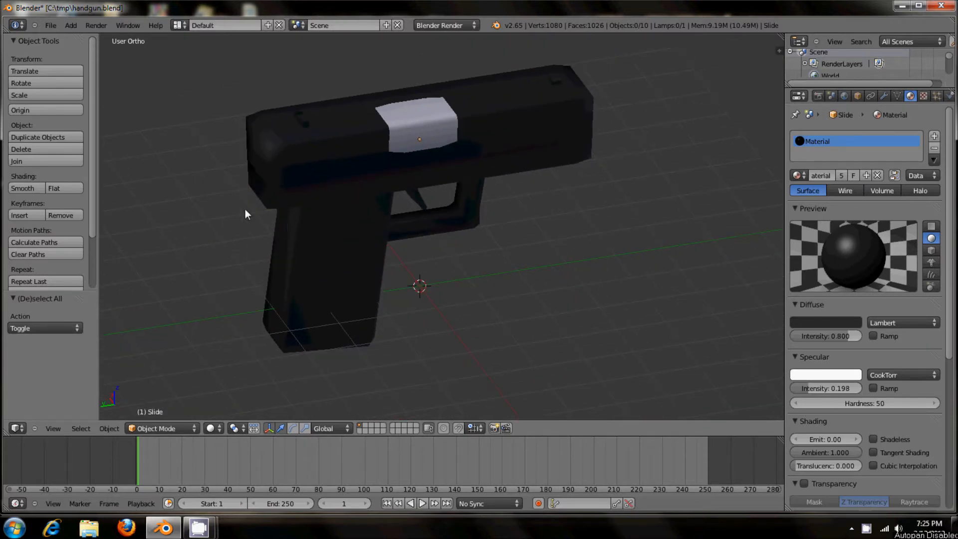
pyautogui.moveTo(227, 205); pyautogui.dragTo(408, 214, button='middle')
pyautogui.moveTo(347, 226); pyautogui.dragTo(376, 223, button='middle')
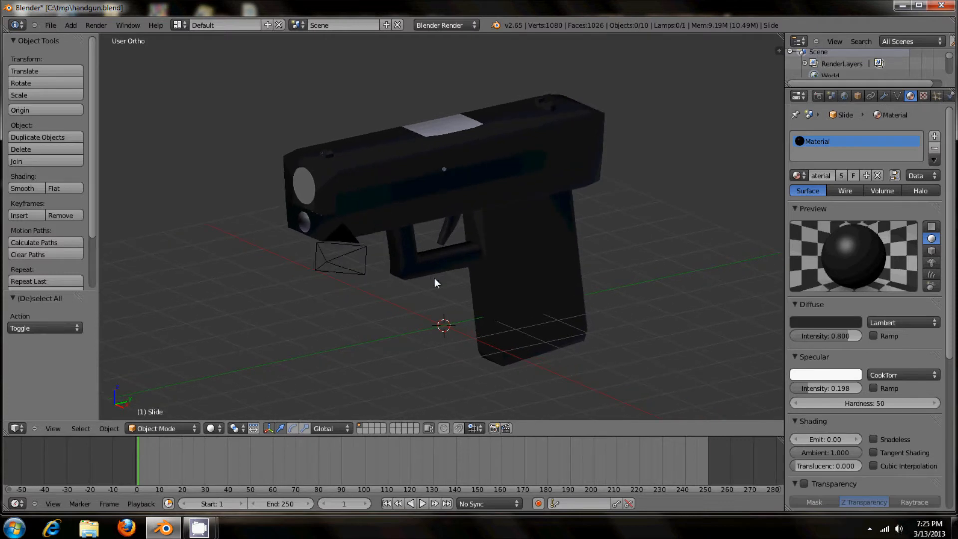
pyautogui.moveTo(435, 278); pyautogui.dragTo(411, 280, button='middle')
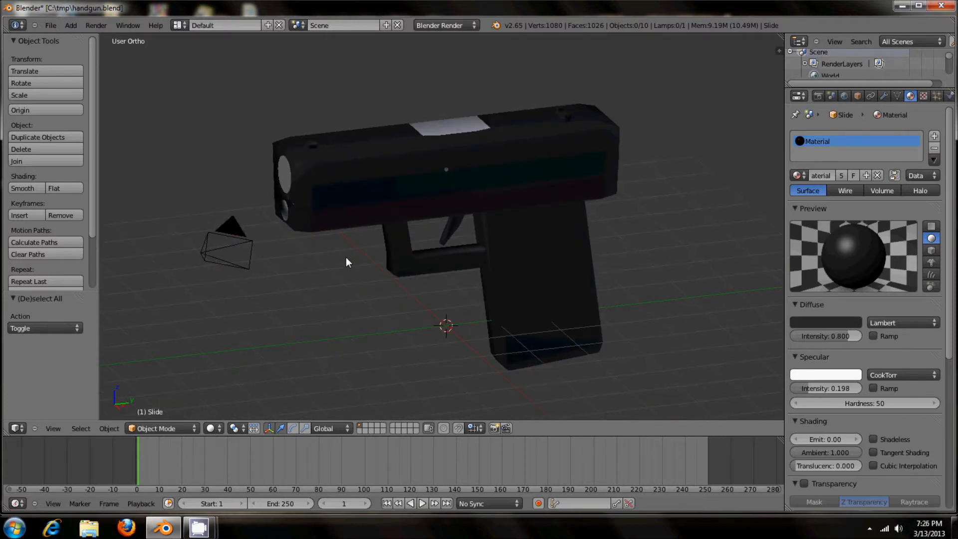
pyautogui.scroll(1, 346, 257)
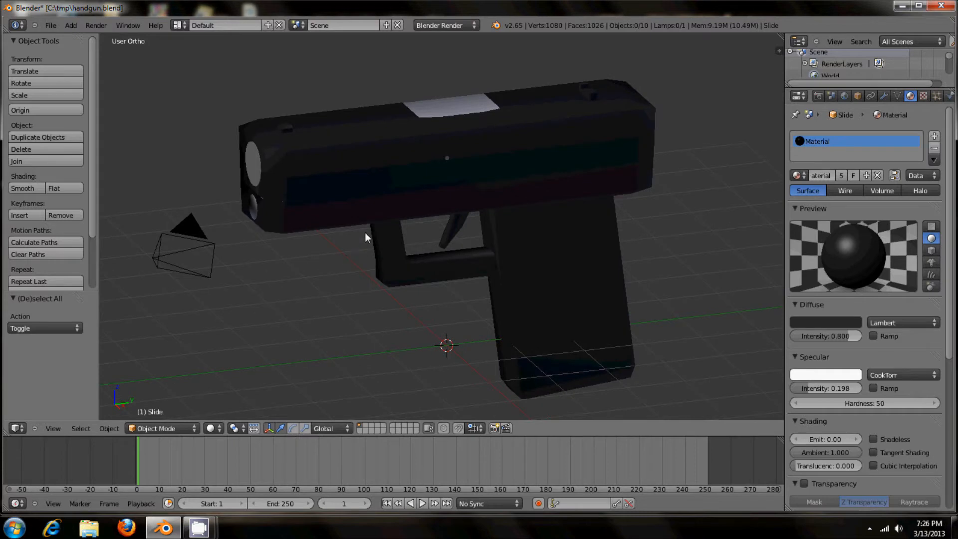
pyautogui.moveTo(371, 226); pyautogui.dragTo(343, 234, button='middle')
pyautogui.moveTo(525, 318); pyautogui.dragTo(457, 184, button='middle')
# - Select the handgun's slide and try moving it back along the Y axis
pyautogui.rightClick(456, 184)
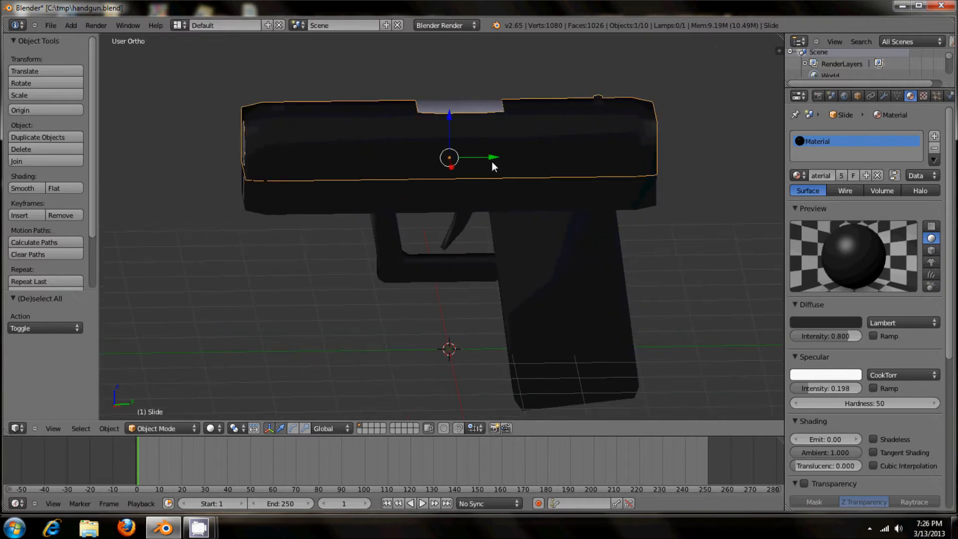
pyautogui.moveTo(493, 157); pyautogui.dragTo(576, 170)
pyautogui.moveTo(489, 221); pyautogui.dragTo(316, 192, button='middle')
pyautogui.moveTo(400, 167); pyautogui.dragTo(328, 190)
pyautogui.rightClick(328, 191)
# - Render the scene from the camera to check the handgun, and return to the 3D view
pyautogui.moveTo(724, 339); pyautogui.dragTo(386, 241, button='middle')
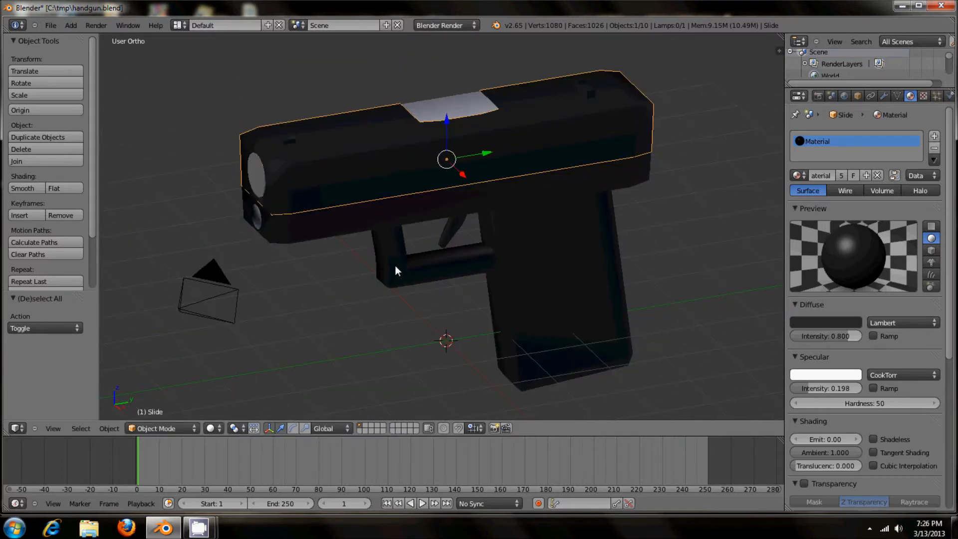
pyautogui.moveTo(423, 270); pyautogui.dragTo(425, 209, button='middle')
pyautogui.moveTo(407, 171); pyautogui.dragTo(437, 195, button='middle')
pyautogui.moveTo(391, 166)
pyautogui.mouseDown()
pyautogui.moveTo(323, 170)
pyautogui.moveTo(403, 164)
pyautogui.mouseUp()
pyautogui.moveTo(422, 284); pyautogui.dragTo(399, 294, button='middle')
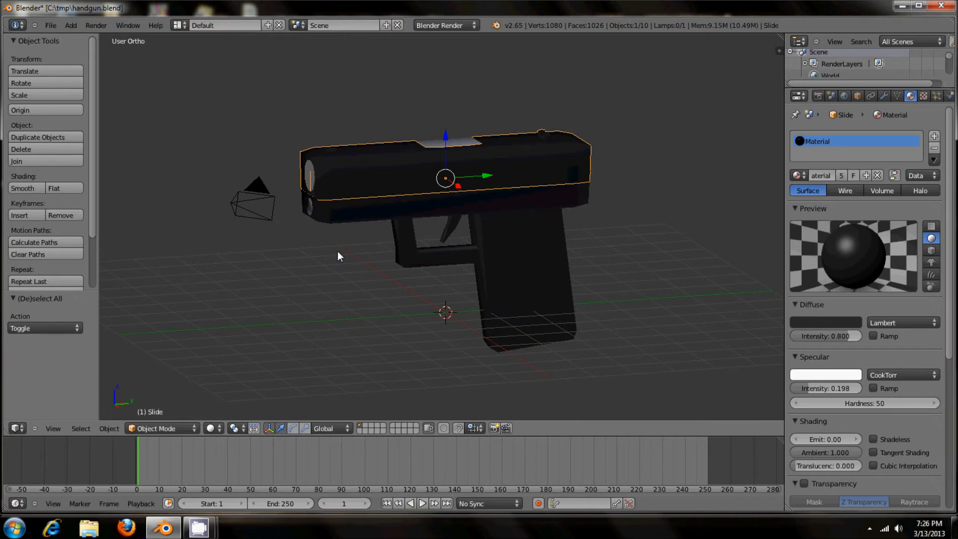
pyautogui.press('F12')
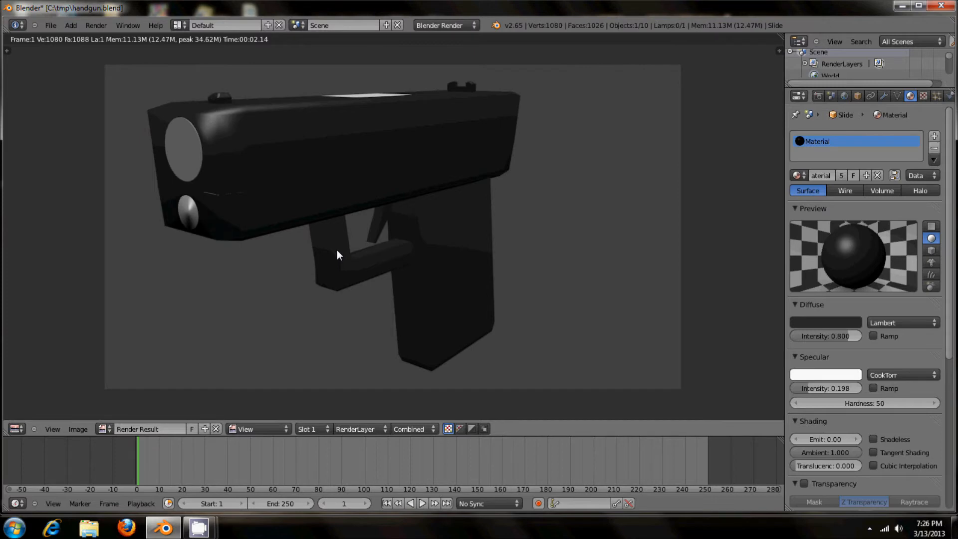
pyautogui.press('Escape')
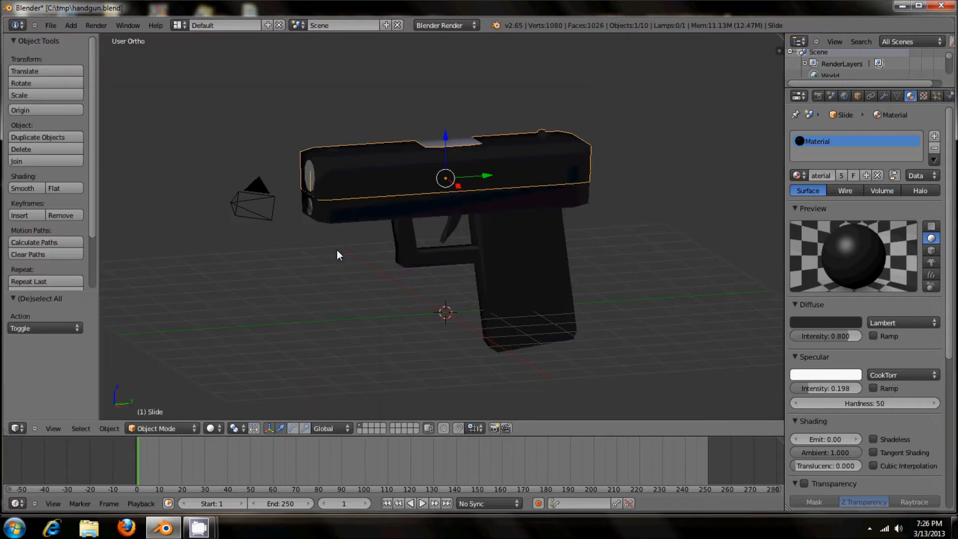
# - Select the camera, look through it, and reposition it by about -1.082 in X, -0.834 in Y and 0.168 in Z
pyautogui.moveTo(331, 253); pyautogui.dragTo(357, 268, button='middle')
pyautogui.rightClick(359, 279)
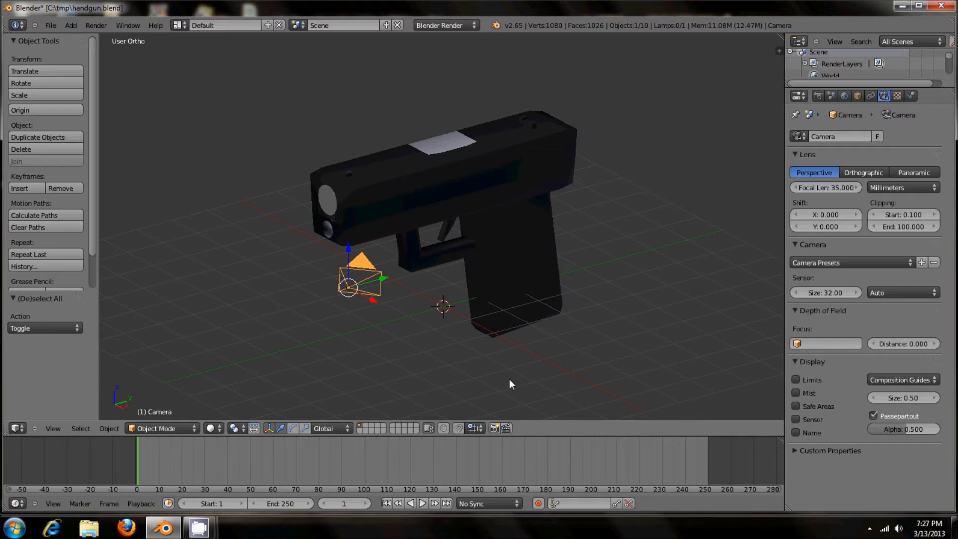
pyautogui.press('KP_0')
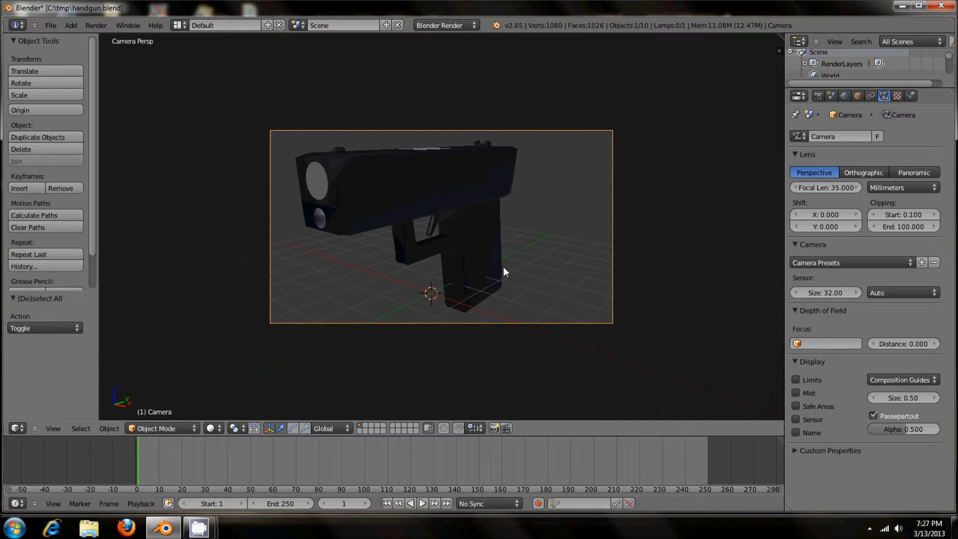
pyautogui.press('g')
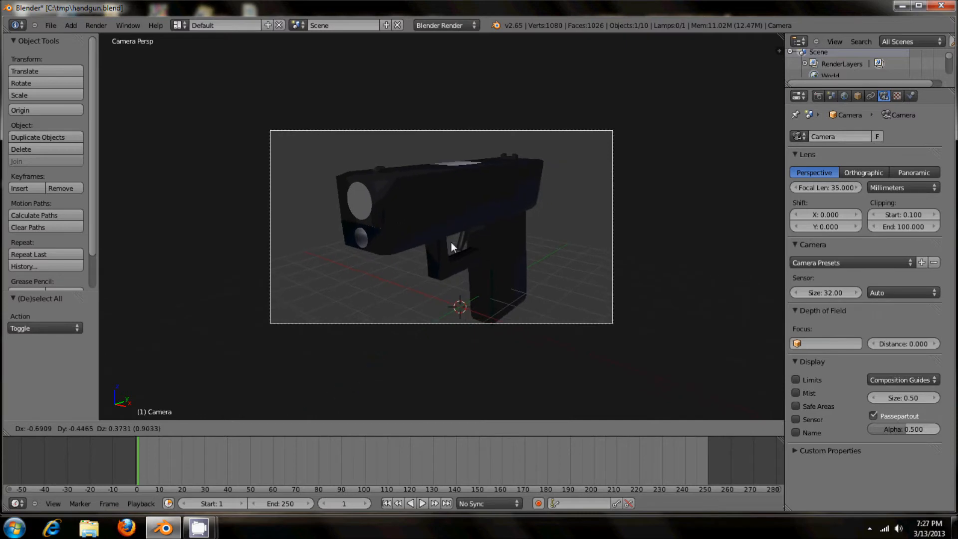
pyautogui.click(415, 256)
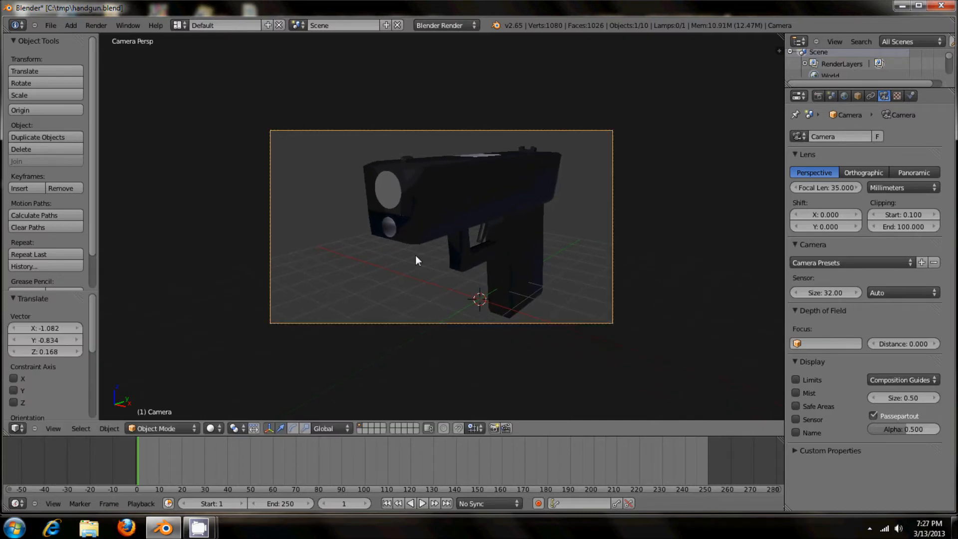
# - Move the camera back along its local Z axis by about (0.592, -0.721, 0.233) and leave the camera view
pyautogui.press('g')
pyautogui.press('z')
pyautogui.press('z')
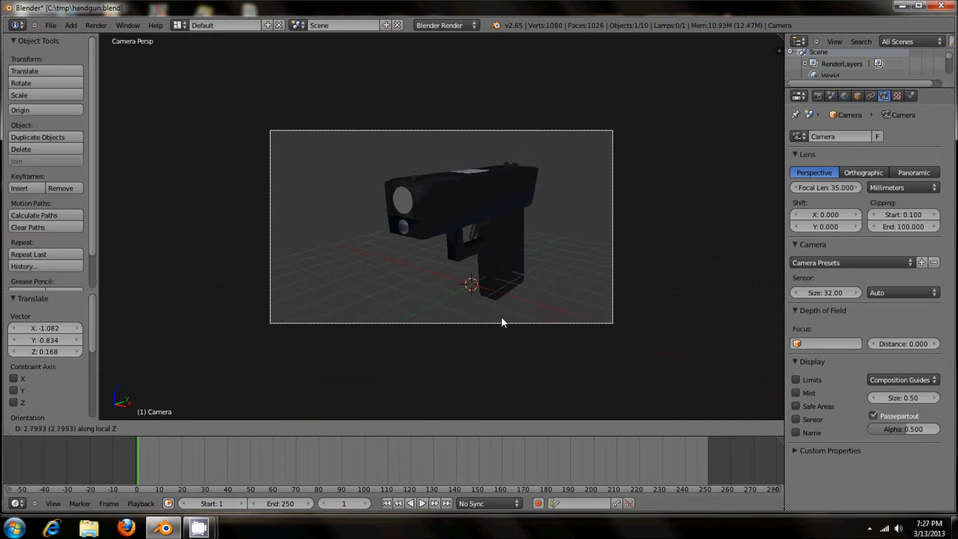
pyautogui.click(499, 296)
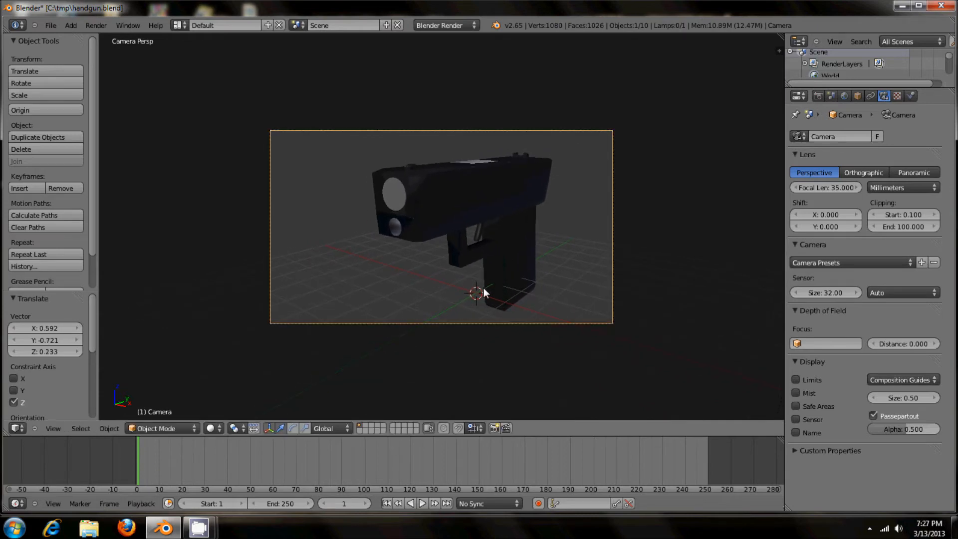
pyautogui.press('KP_0')
pyautogui.press('KP_0')
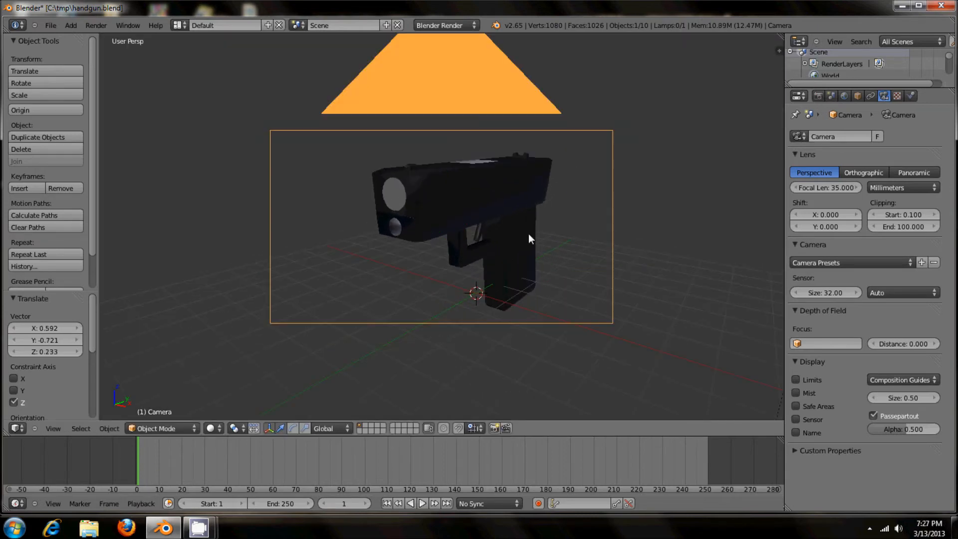
pyautogui.press('KP_0')
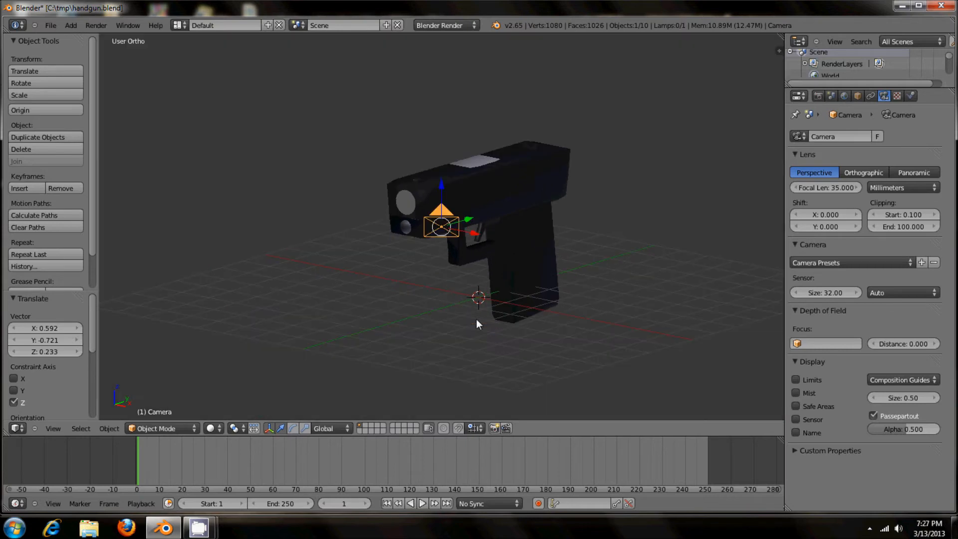
# - Select the hemi lamp above the handgun and move it about -15.103 along X and -11.617 along Y
pyautogui.moveTo(642, 292); pyautogui.dragTo(461, 309, button='middle')
pyautogui.scroll(5, 456, 287)
pyautogui.moveTo(454, 269); pyautogui.dragTo(443, 286, button='middle')
pyautogui.scroll(-3, 443, 286)
pyautogui.scroll(-10, 418, 284)
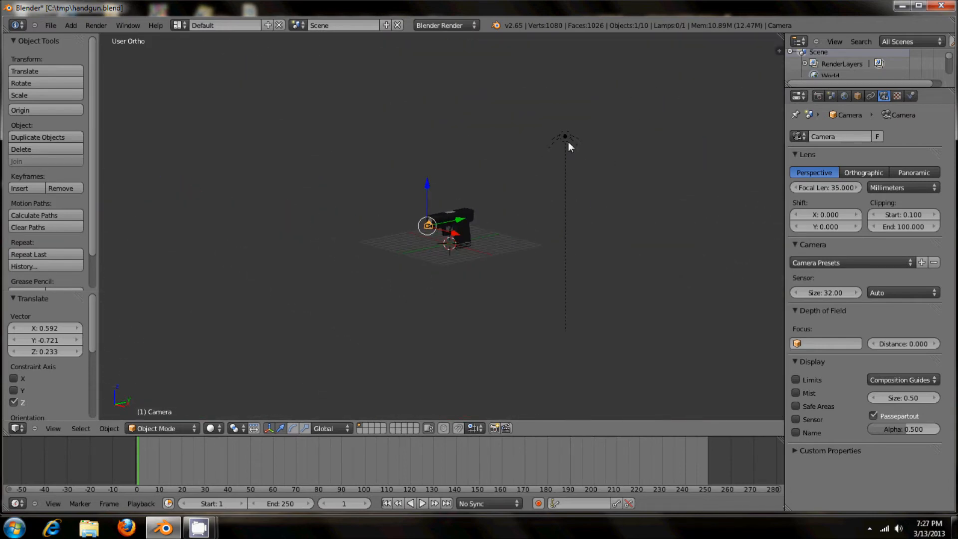
pyautogui.rightClick(568, 142)
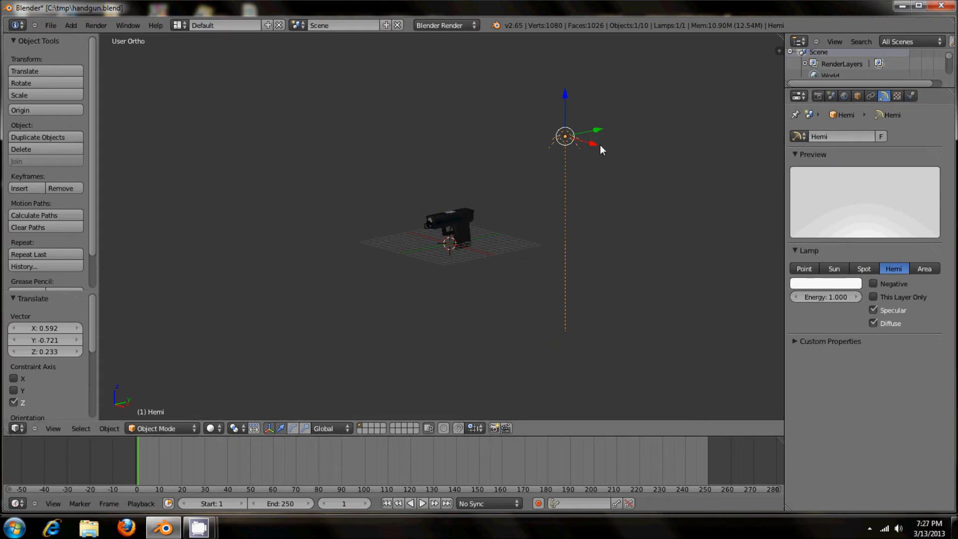
pyautogui.moveTo(594, 145); pyautogui.dragTo(517, 122)
pyautogui.moveTo(574, 263); pyautogui.dragTo(545, 262, button='middle')
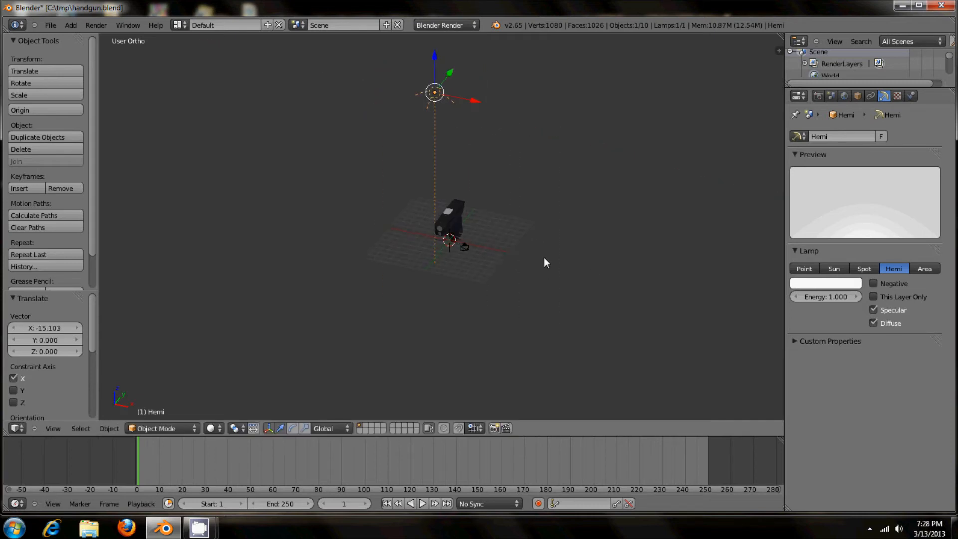
pyautogui.moveTo(451, 79); pyautogui.dragTo(415, 118)
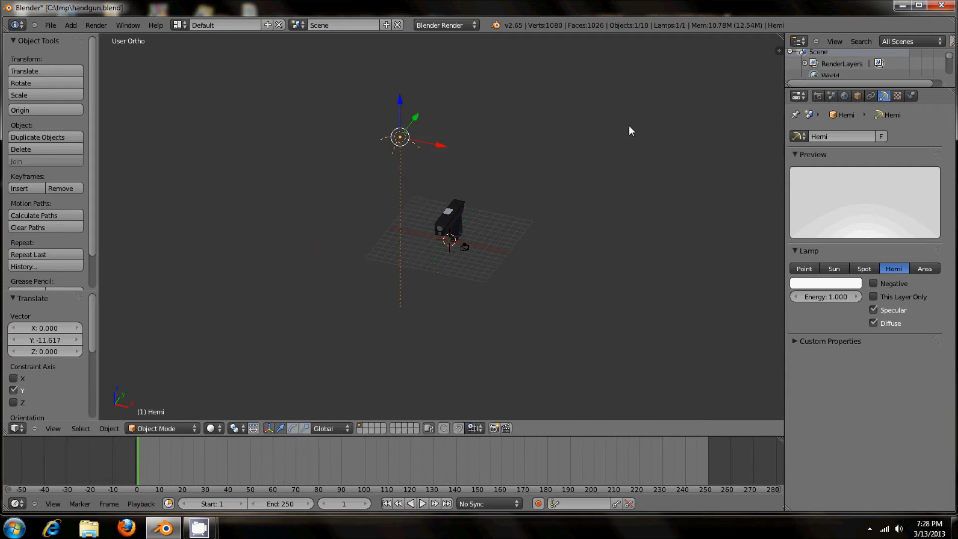
# - Move the hemi lamp about 22.691 along the X axis
pyautogui.moveTo(614, 139); pyautogui.dragTo(541, 165, button='middle')
pyautogui.scroll(3, 517, 220)
pyautogui.moveTo(434, 69); pyautogui.dragTo(564, 126)
pyautogui.moveTo(564, 126); pyautogui.dragTo(383, 251, button='middle')
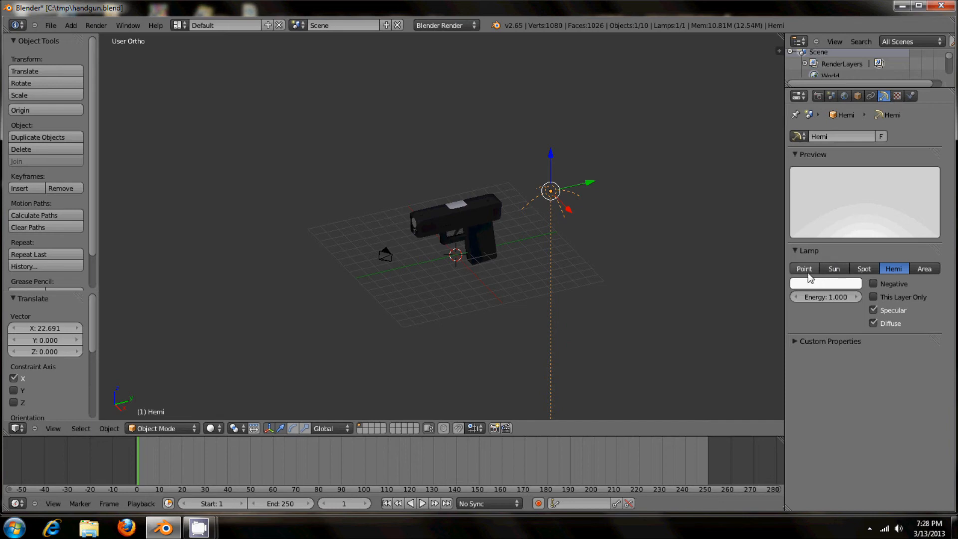
# - Try the Area, Spot, Sun and Point types on the selected lamp, and set it back to Hemi
pyautogui.rightClick(435, 220)
pyautogui.rightClick(551, 196)
pyautogui.click(924, 269)
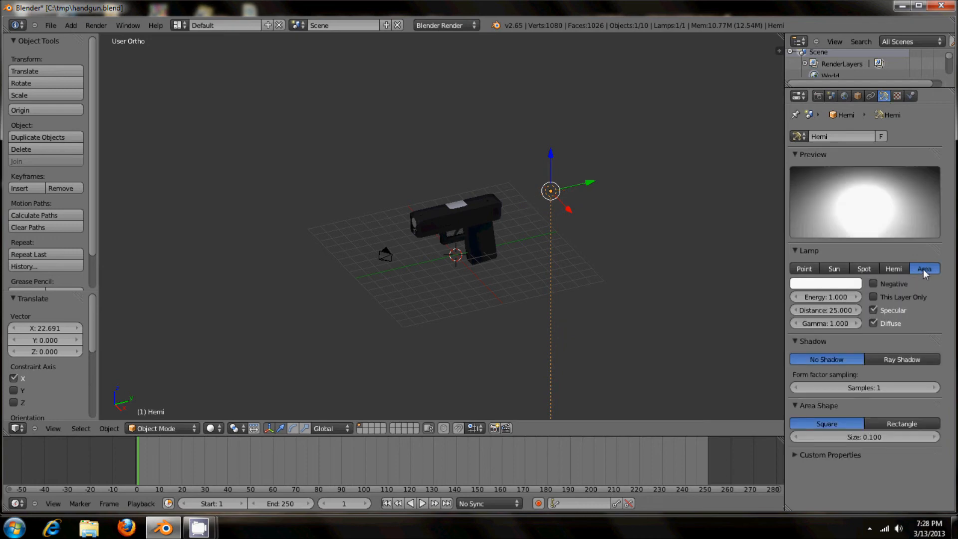
pyautogui.click(893, 269)
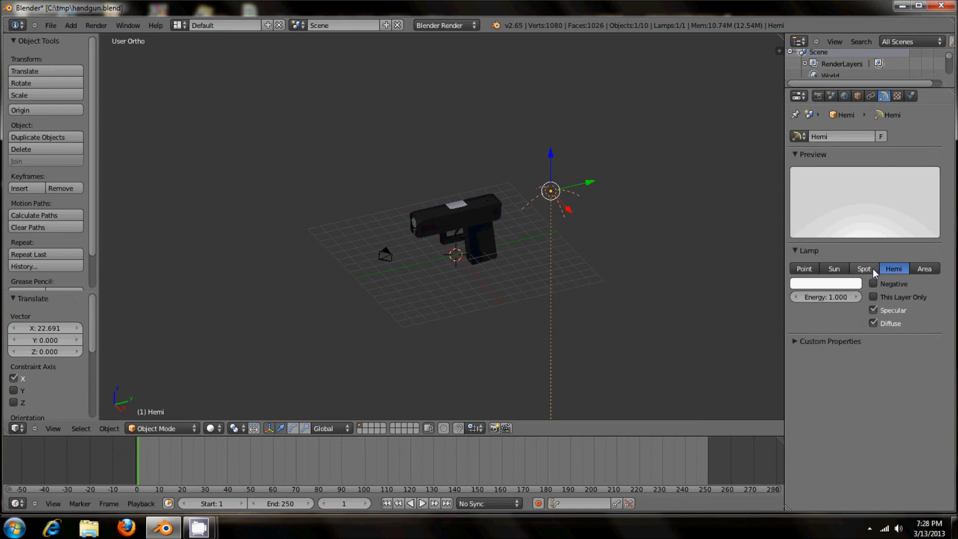
pyautogui.click(873, 268)
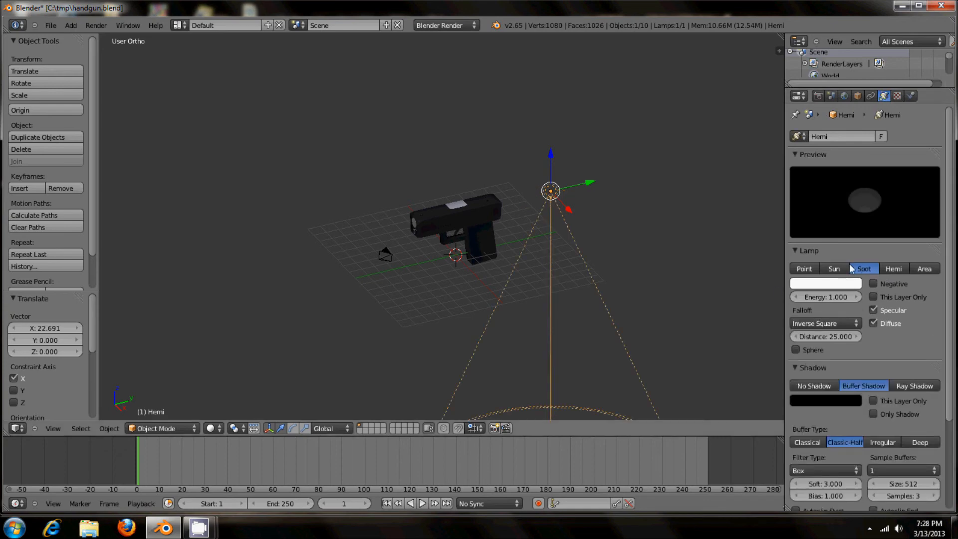
pyautogui.click(839, 269)
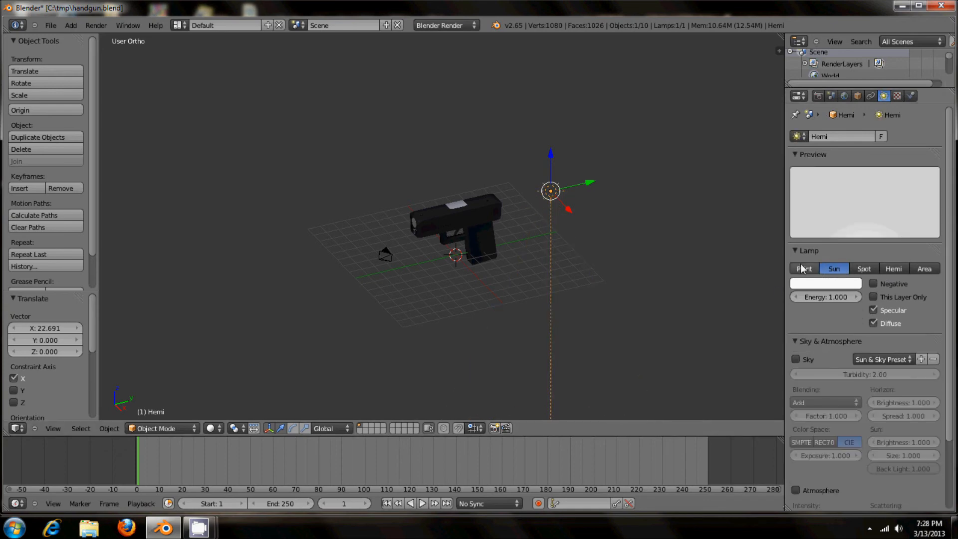
pyautogui.click(803, 268)
pyautogui.click(836, 269)
pyautogui.click(894, 269)
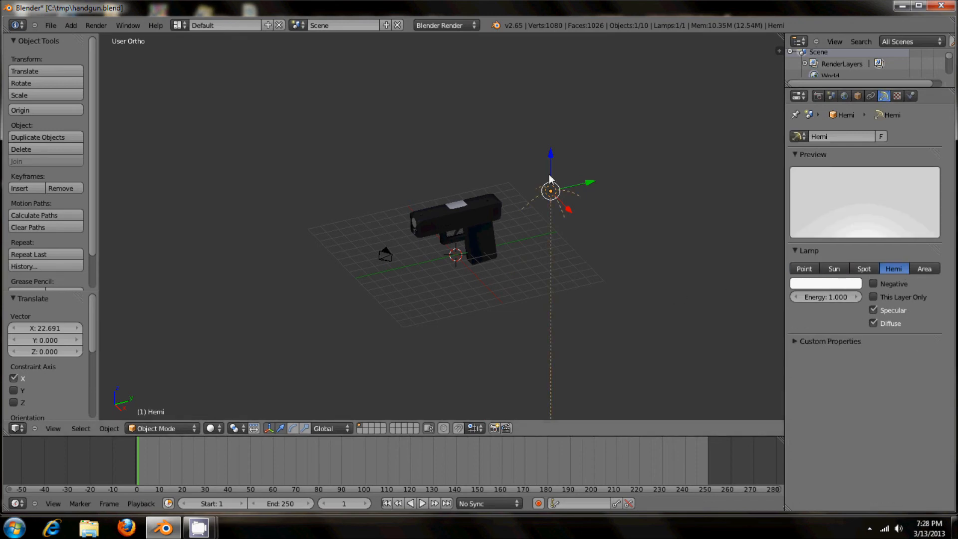
# - Shift the hemi lamp about -6.56 along the X axis and check its placement around the handgun
pyautogui.moveTo(570, 214); pyautogui.dragTo(519, 160)
pyautogui.moveTo(549, 262); pyautogui.dragTo(614, 272, button='middle')
pyautogui.moveTo(518, 241); pyautogui.dragTo(419, 201, button='middle')
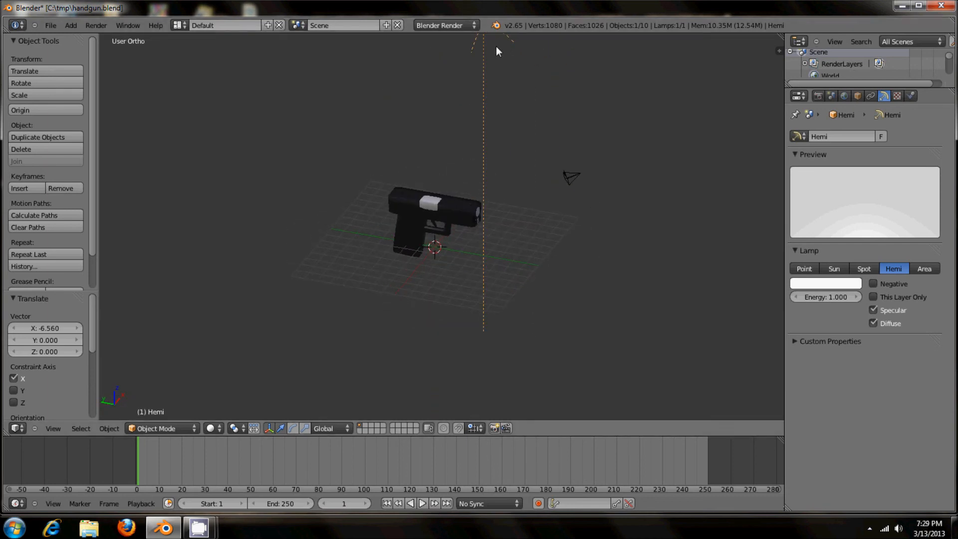
pyautogui.moveTo(493, 51); pyautogui.dragTo(567, 151, button='middle')
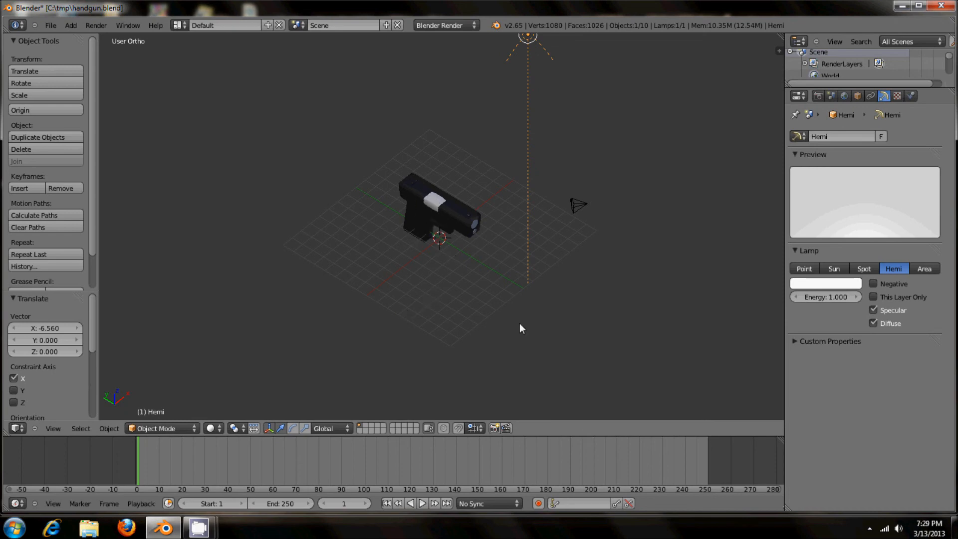
pyautogui.moveTo(536, 321); pyautogui.dragTo(649, 278, button='middle')
pyautogui.moveTo(371, 339); pyautogui.dragTo(399, 334, button='middle')
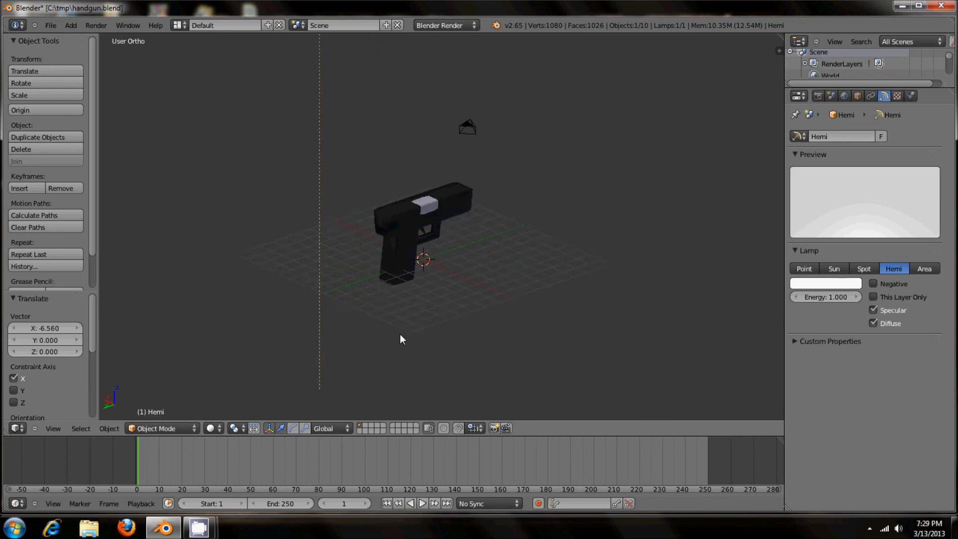
# - Examine the handgun's rear end and rear sight up close, and return to a view of the whole scene
pyautogui.scroll(7, 381, 329)
pyautogui.moveTo(267, 255); pyautogui.dragTo(335, 227, button='middle')
pyautogui.keyDown('shift'); pyautogui.moveTo(322, 193); pyautogui.dragTo(355, 284, button='middle'); pyautogui.keyUp('shift')
pyautogui.scroll(1, 379, 307)
pyautogui.scroll(1, 387, 316)
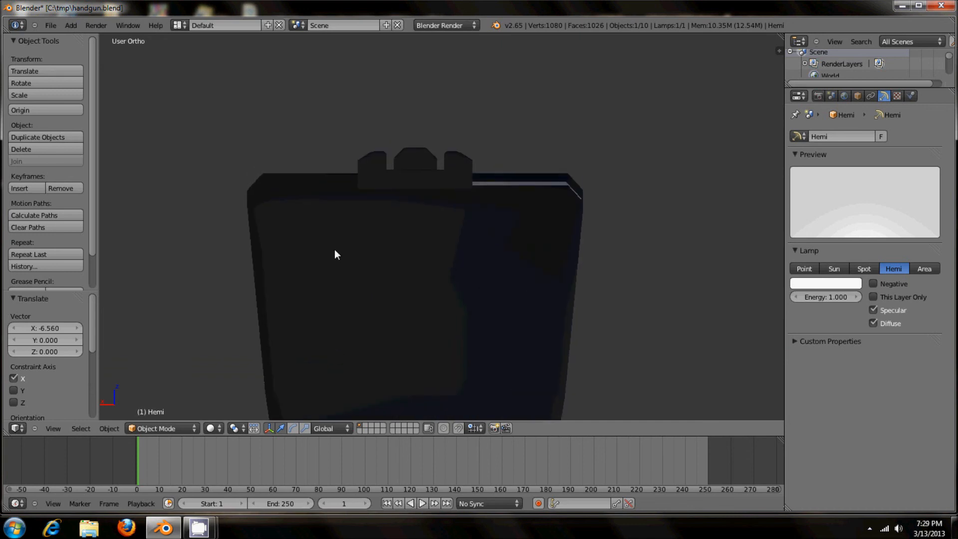
pyautogui.moveTo(518, 246); pyautogui.dragTo(464, 252, button='middle')
pyautogui.scroll(-8, 422, 290)
pyautogui.scroll(-2, 364, 308)
pyautogui.moveTo(365, 308); pyautogui.dragTo(480, 307, button='middle')
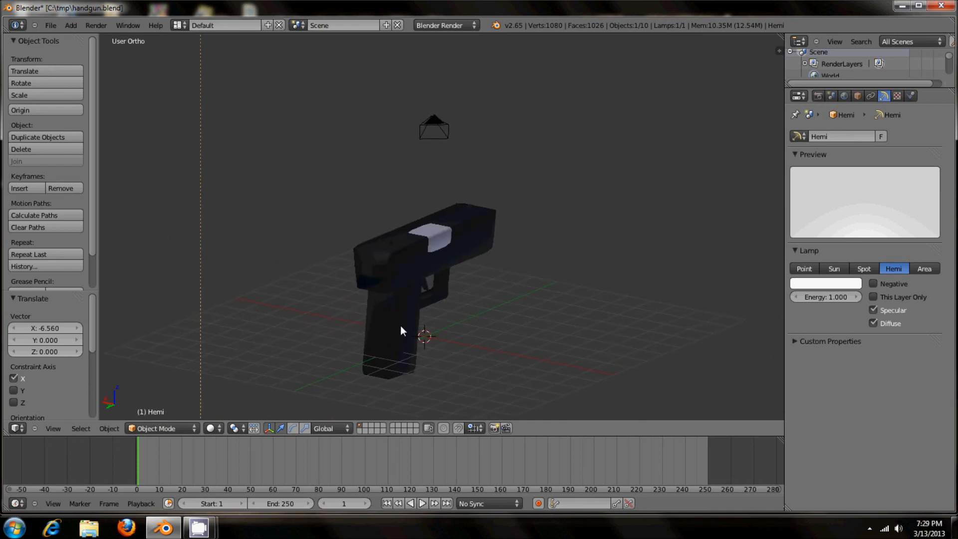
pyautogui.moveTo(338, 314); pyautogui.dragTo(495, 327, button='middle')
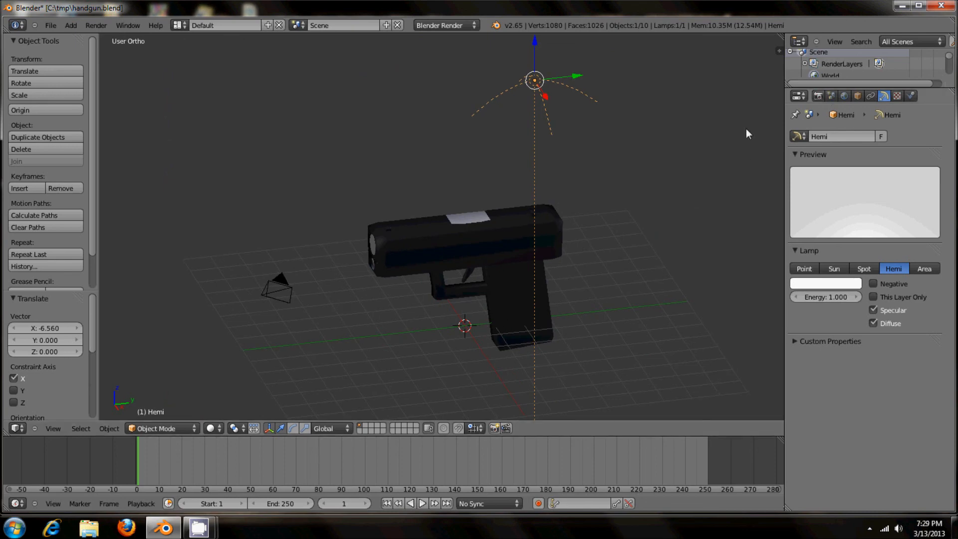
# - Select the handgun's slide again and try shifting it along the Y axis
pyautogui.rightClick(447, 242)
pyautogui.moveTo(508, 241); pyautogui.dragTo(540, 232)
pyautogui.rightClick(538, 232)
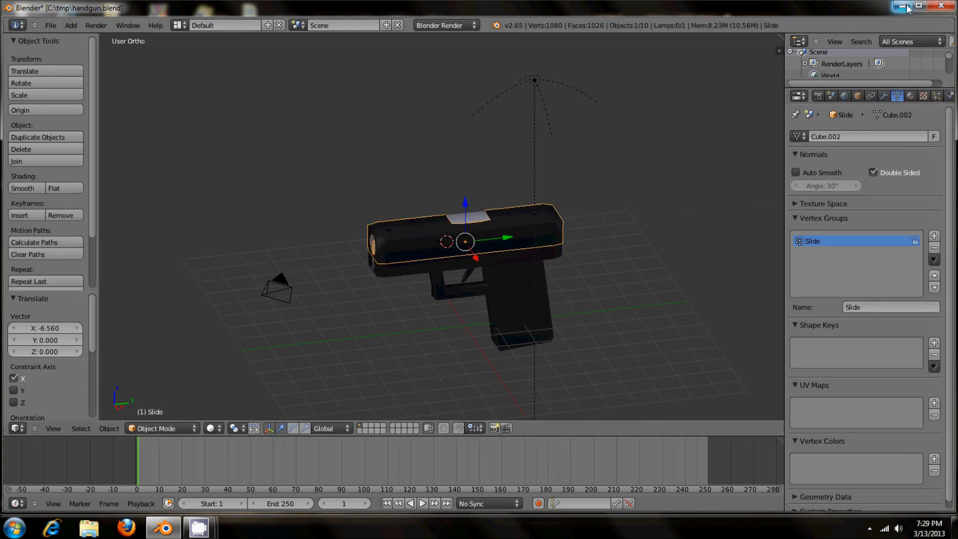